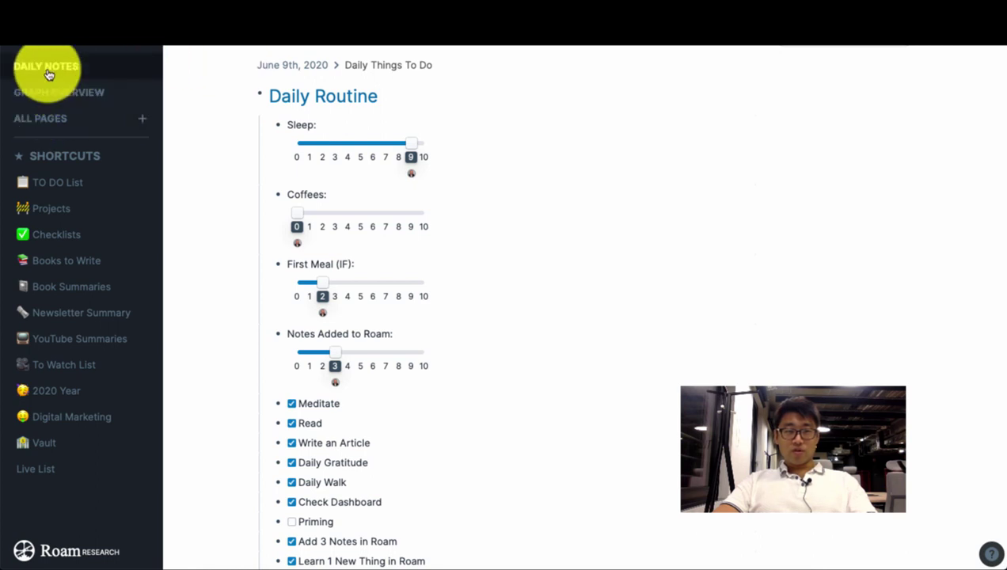
# Step: Look over the June 9th daily note, the graph overview and the list of all pages
pyautogui.scroll(-5, 371, 290)
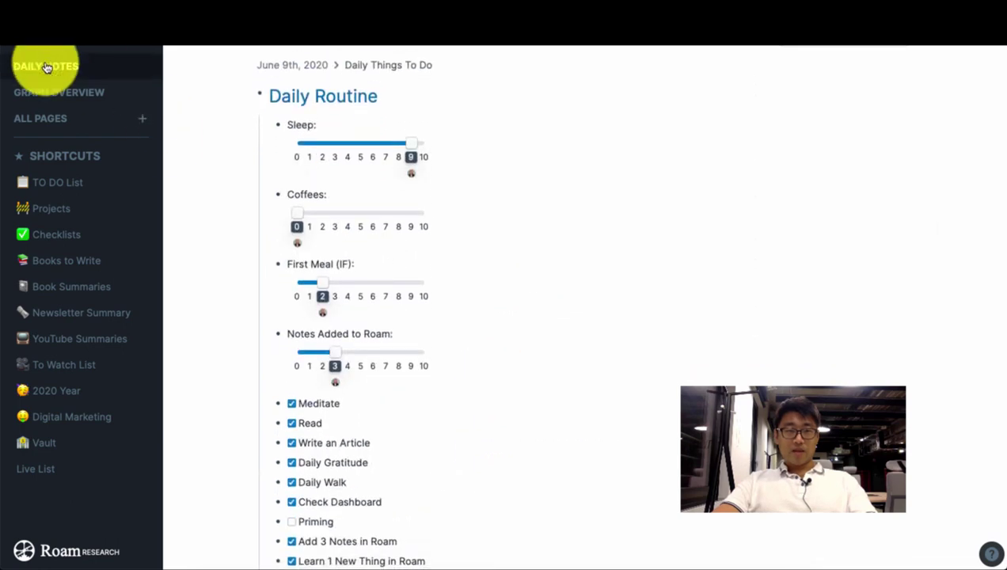
pyautogui.scroll(-4, 218, 72)
pyautogui.scroll(-7, 479, 421)
pyautogui.scroll(5, 483, 277)
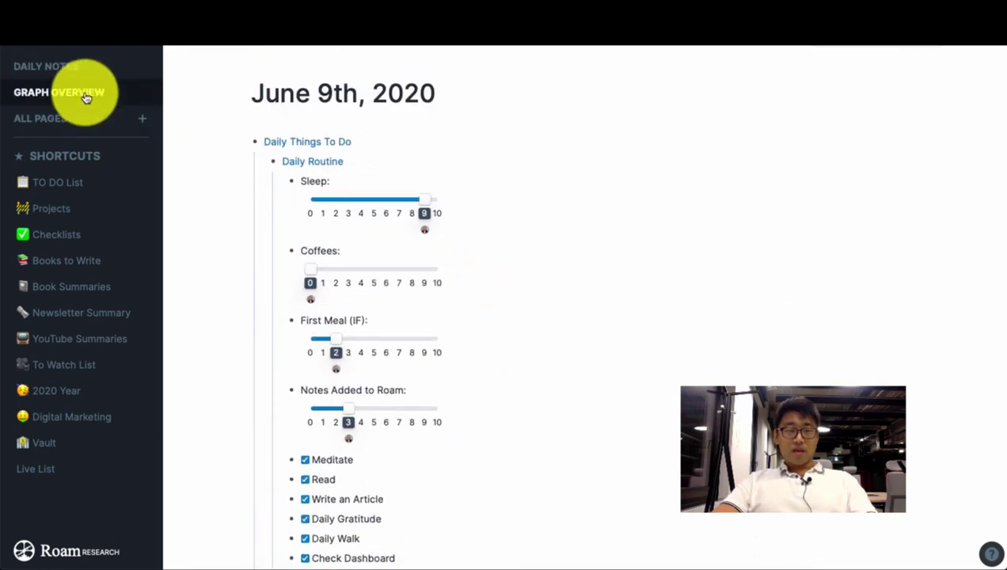
pyautogui.click(75, 92)
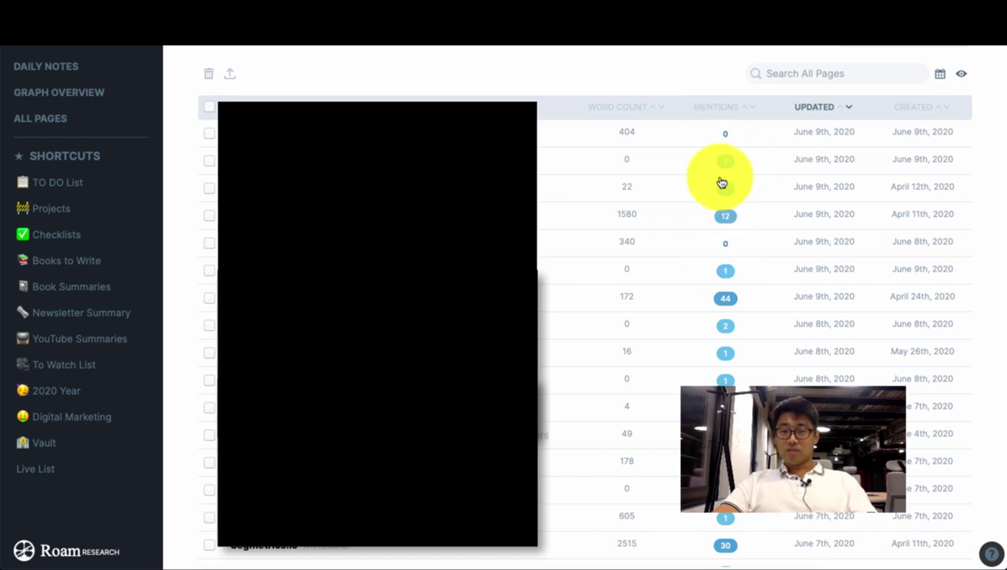
pyautogui.click(831, 111)
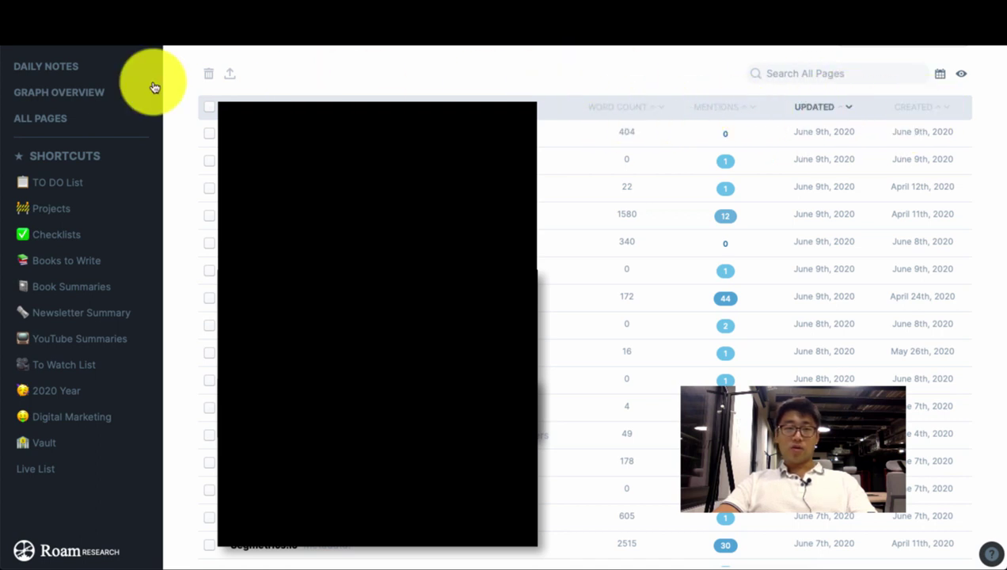
# Step: Return to the daily notes and make the word "Bold" bold in the first line under Make 1 YouTube Video
pyautogui.click(59, 69)
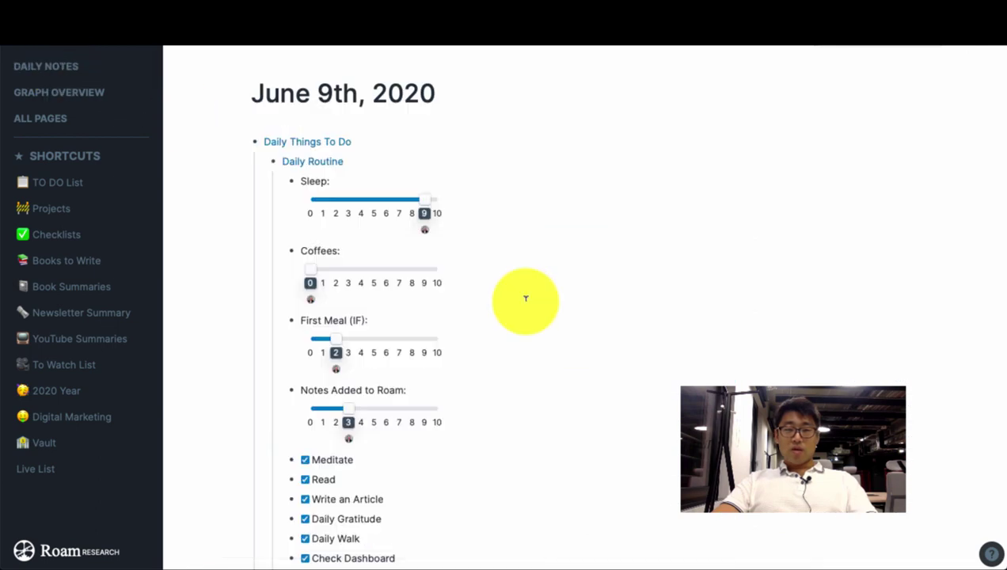
pyautogui.scroll(-5, 506, 359)
pyautogui.scroll(-2, 506, 358)
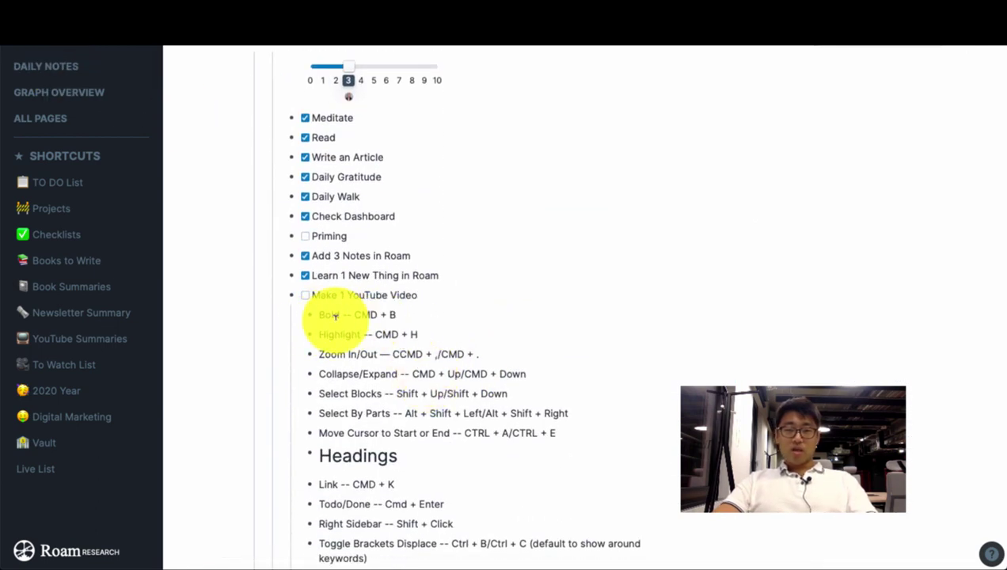
pyautogui.doubleClick(325, 315)
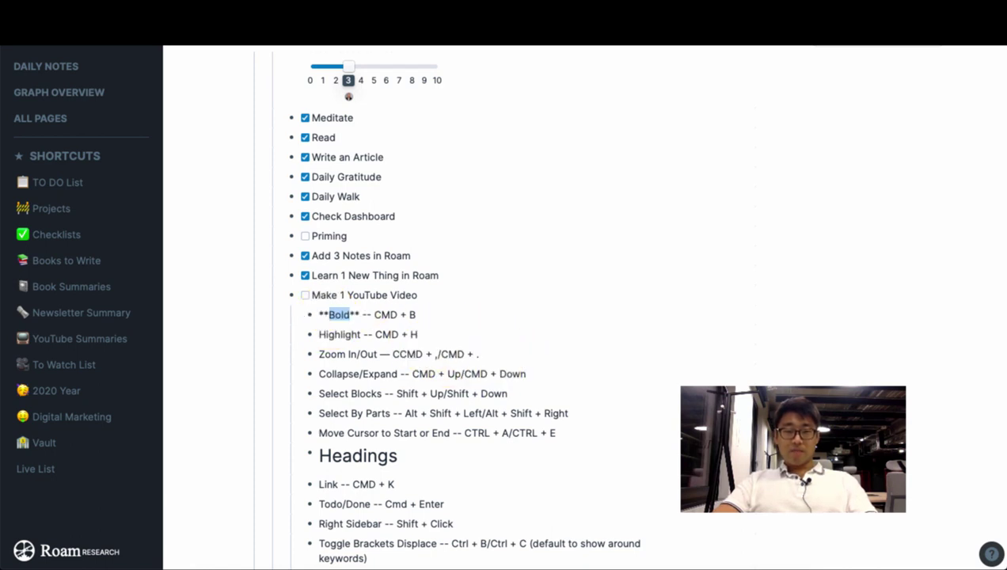
# Step: Highlight the word "Highlight" in the second line under Make 1 YouTube Video
pyautogui.doubleClick(336, 334)
pyautogui.press('super+h')
pyautogui.press('Escape')
# Step: Zoom in on the Bold line inside the Make 1 YouTube Video block
pyautogui.click(344, 354)
pyautogui.click(351, 309)
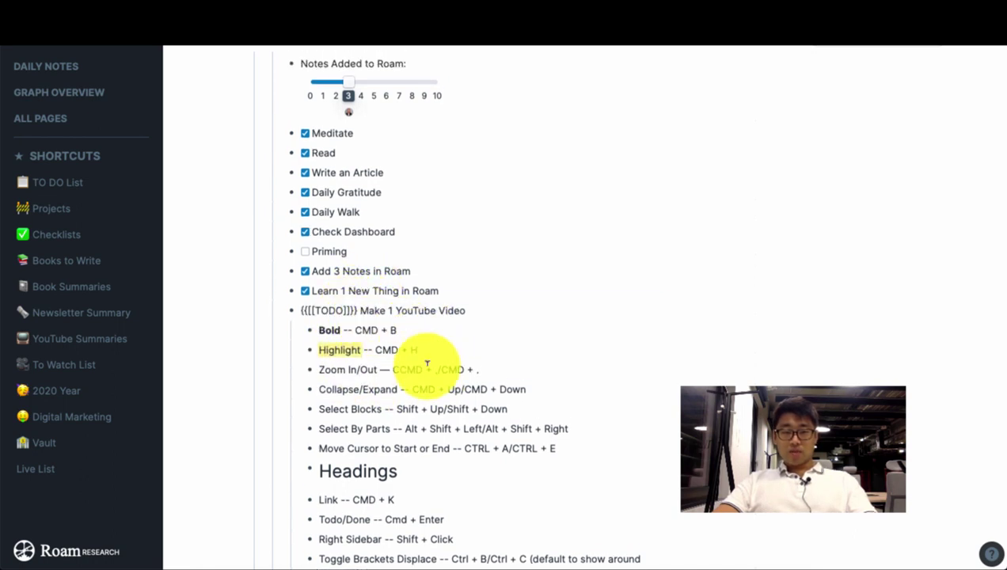
pyautogui.press('Escape')
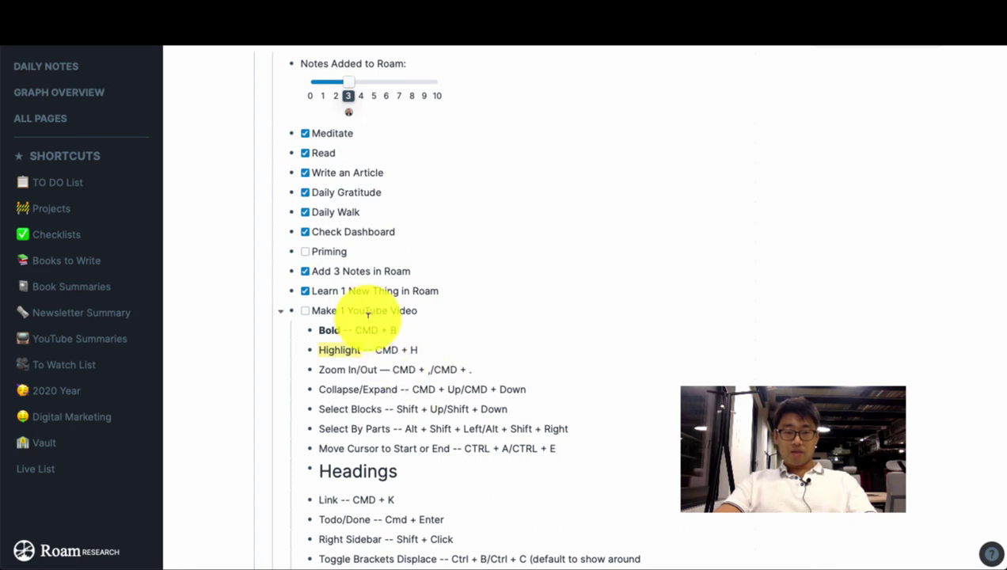
pyautogui.click(378, 311)
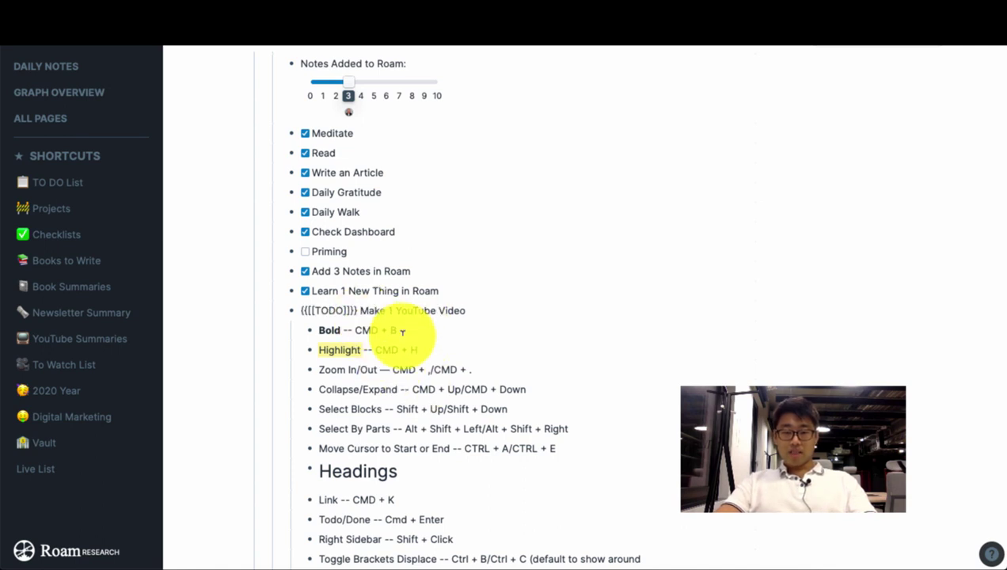
pyautogui.press('super+period')
pyautogui.press('super+period')
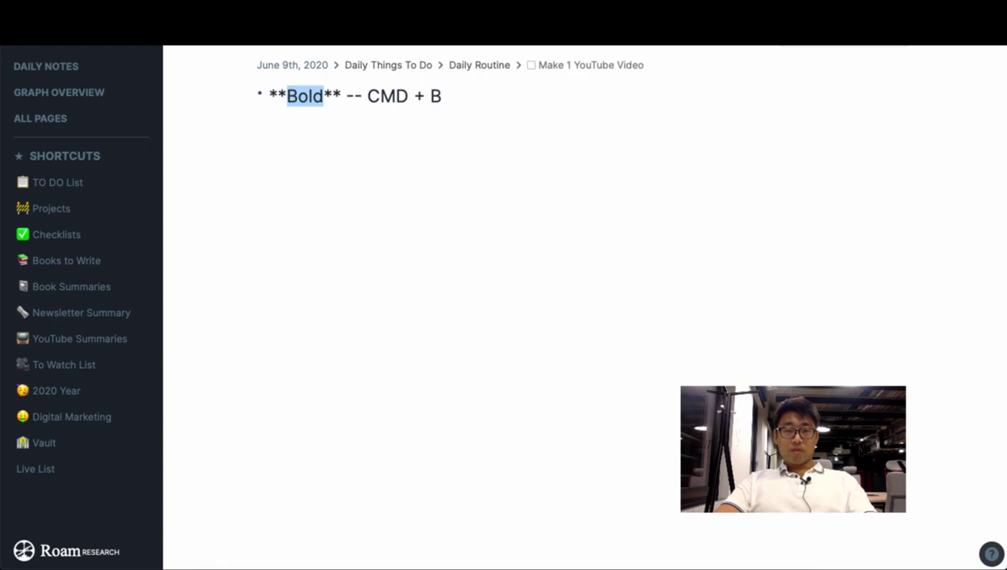
# Step: Zoom out from the Bold line to the Daily Things To Do block
pyautogui.press('super+comma')
pyautogui.press('super+comma')
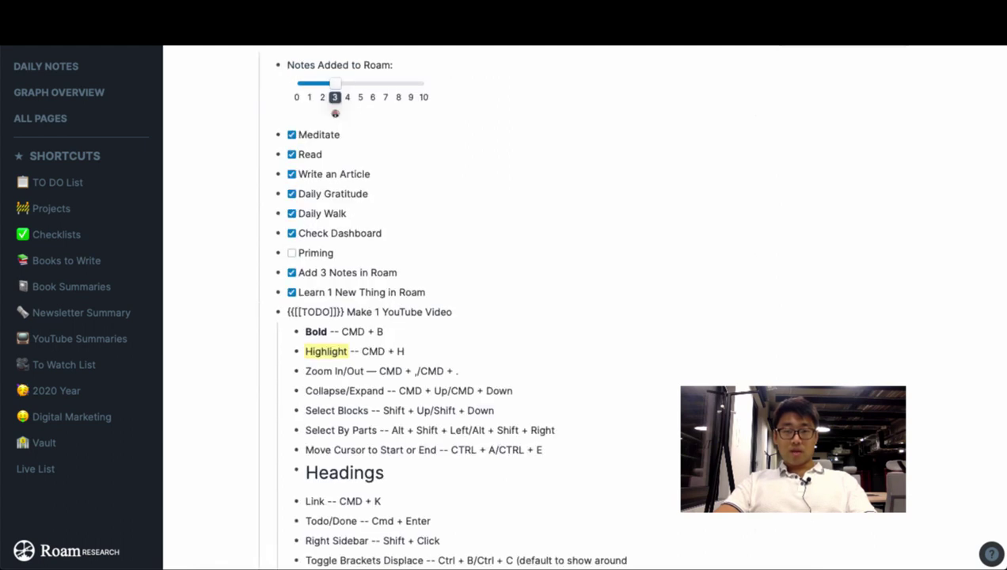
pyautogui.press('super+comma')
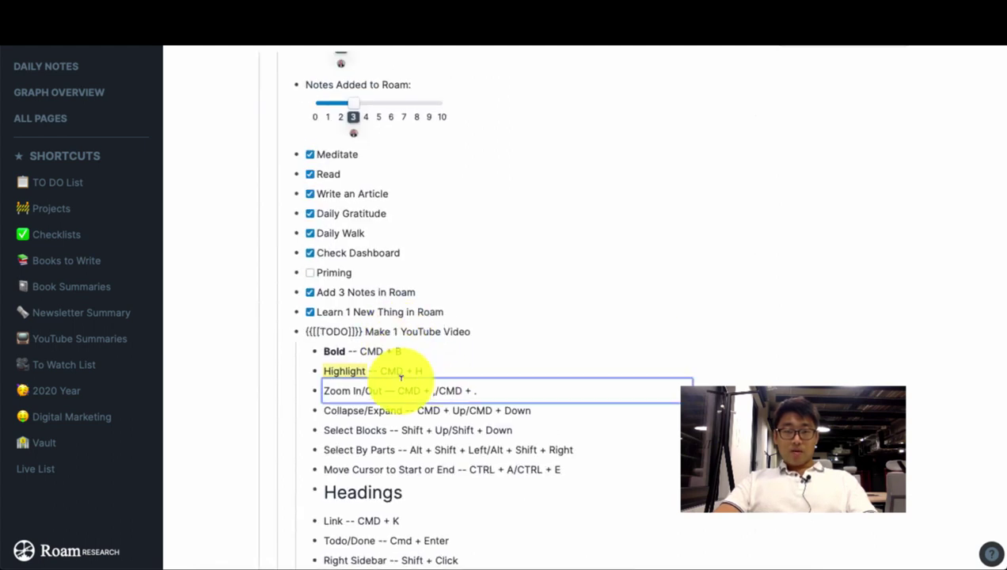
# Step: Collapse the Make 1 YouTube Video block and expand it again
pyautogui.scroll(-2, 401, 377)
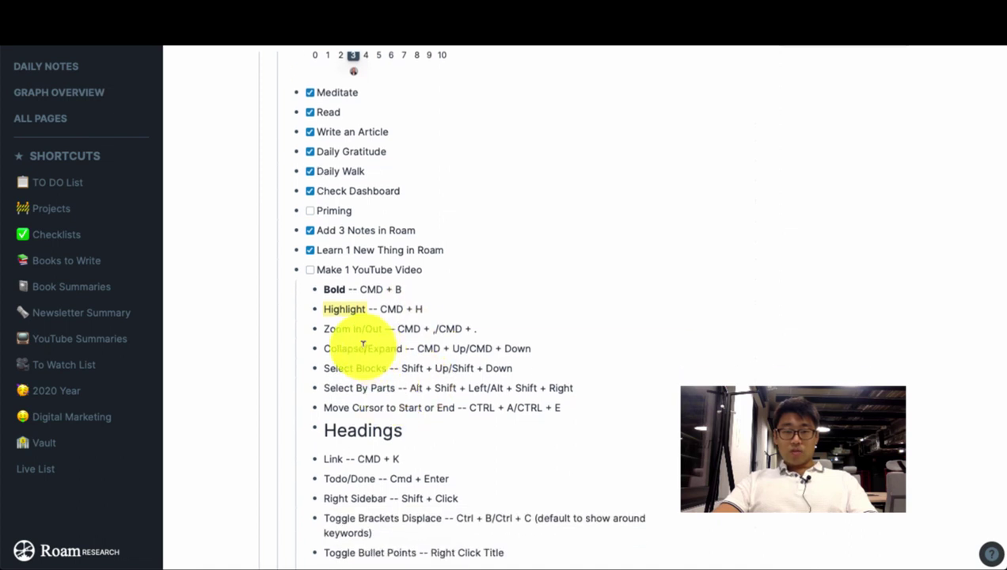
pyautogui.click(438, 268)
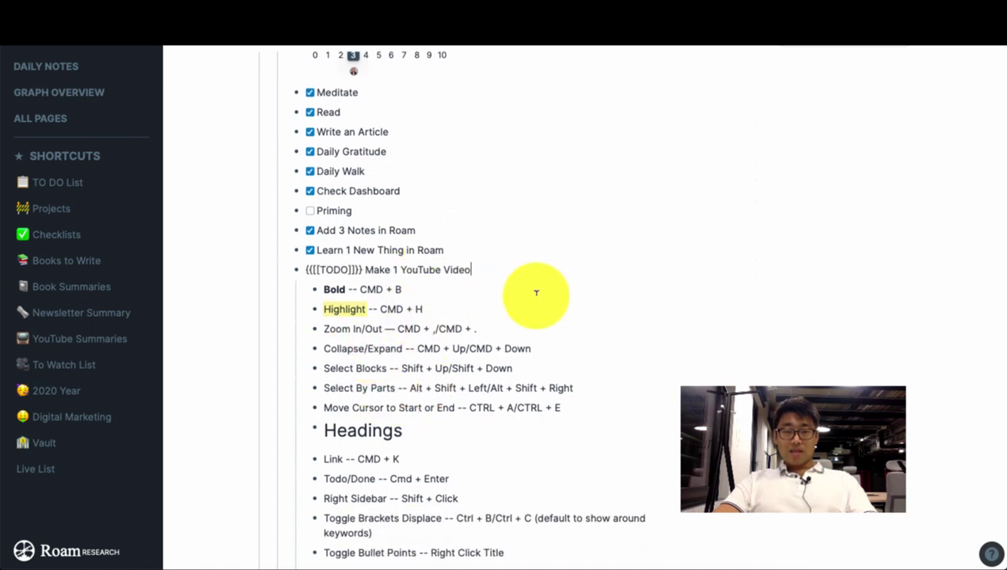
pyautogui.press('super+Up')
pyautogui.press('super+Down')
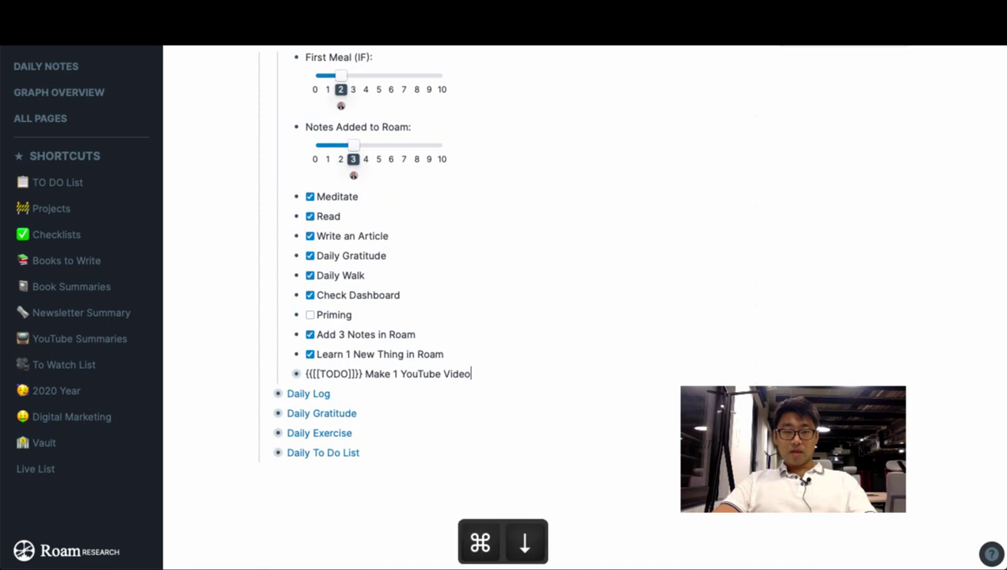
# Step: Extend a multi-block selection up and down from the Select Blocks line, and clear the selection
pyautogui.scroll(-4, 522, 308)
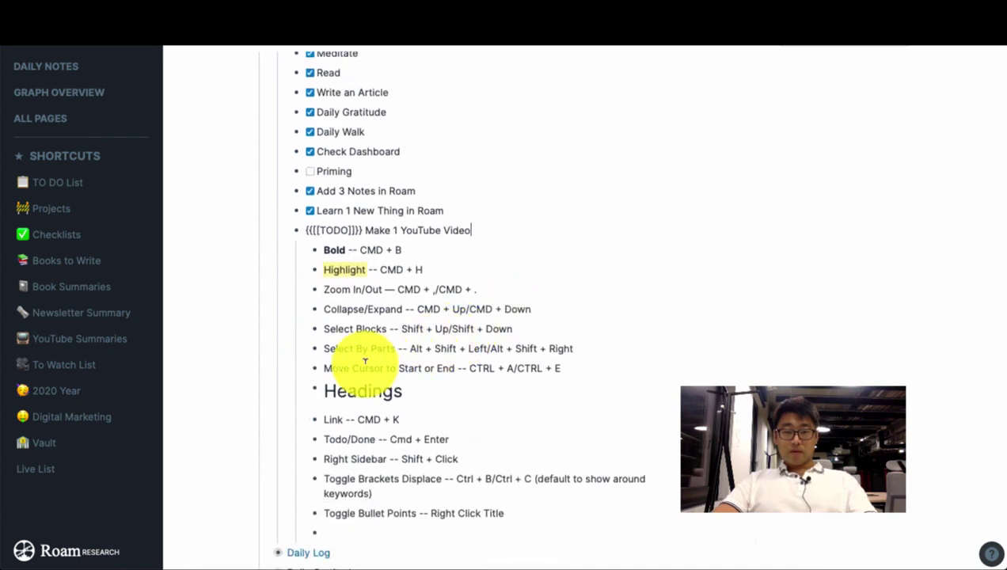
pyautogui.click(350, 329)
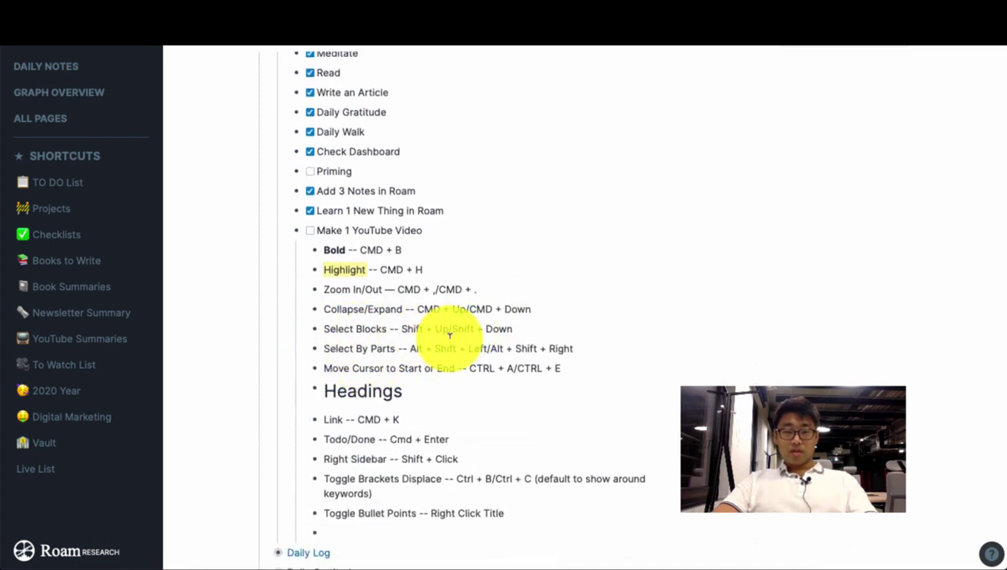
pyautogui.hotkey('shift', 'Up')
pyautogui.hotkey('shift', 'Up')
pyautogui.hotkey('shift', 'Up')
pyautogui.hotkey('shift', 'Up')
pyautogui.hotkey('shift', 'Up')
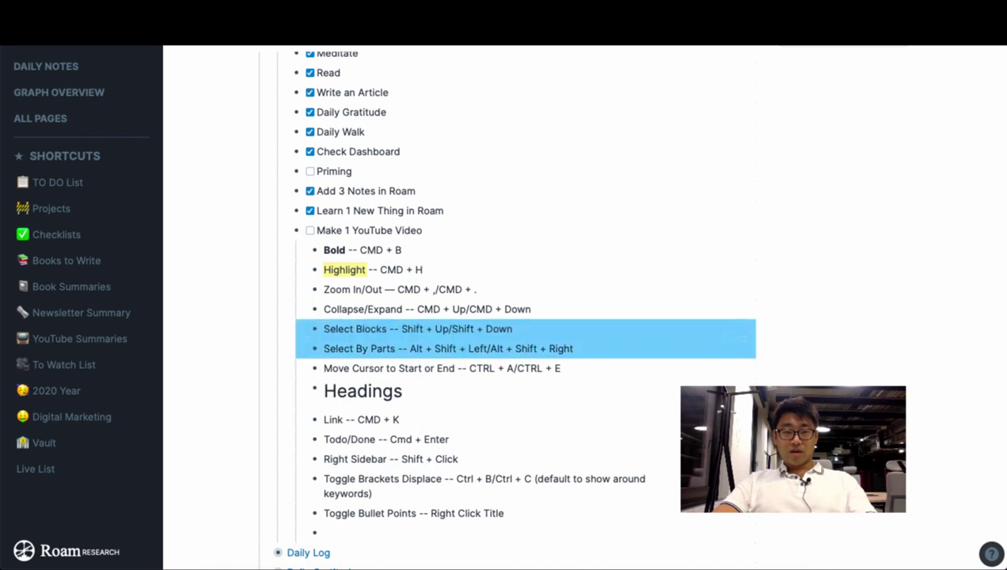
pyautogui.hotkey('shift', 'Down')
pyautogui.hotkey('shift', 'Up')
pyautogui.hotkey('shift', 'Up')
pyautogui.hotkey('shift', 'Up')
pyautogui.hotkey('shift', 'Up')
pyautogui.hotkey('shift', 'Up')
pyautogui.hotkey('shift', 'Up')
pyautogui.hotkey('shift', 'Up')
pyautogui.hotkey('shift', 'Up')
pyautogui.hotkey('shift', 'Down')
pyautogui.hotkey('shift', 'Down')
pyautogui.hotkey('shift', 'Down')
pyautogui.hotkey('shift', 'Down')
pyautogui.hotkey('shift', 'Down')
pyautogui.hotkey('shift', 'Down')
pyautogui.press('Escape')
# Step: Extend and shrink a word-by-word text selection in both directions within the Select By Parts line
pyautogui.scroll(-1, 459, 403)
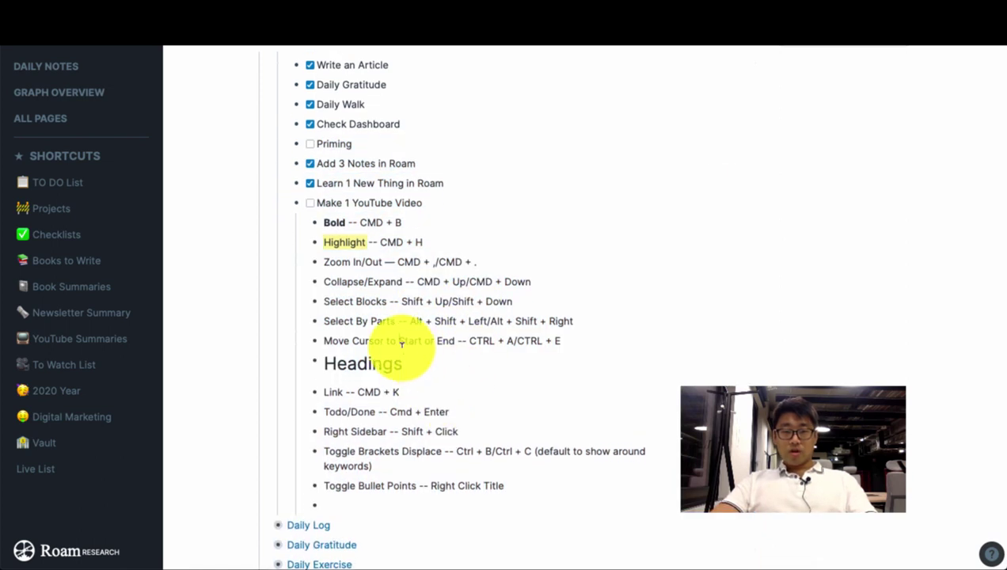
pyautogui.click(367, 321)
pyautogui.hotkey('alt', 'shift', 'Right')
pyautogui.hotkey('alt', 'shift', 'Right')
pyautogui.hotkey('alt', 'shift', 'Right')
pyautogui.hotkey('alt', 'shift', 'Right')
pyautogui.hotkey('alt', 'shift', 'Right')
pyautogui.hotkey('alt', 'shift', 'Right')
pyautogui.hotkey('alt', 'shift', 'Right')
pyautogui.click(338, 320)
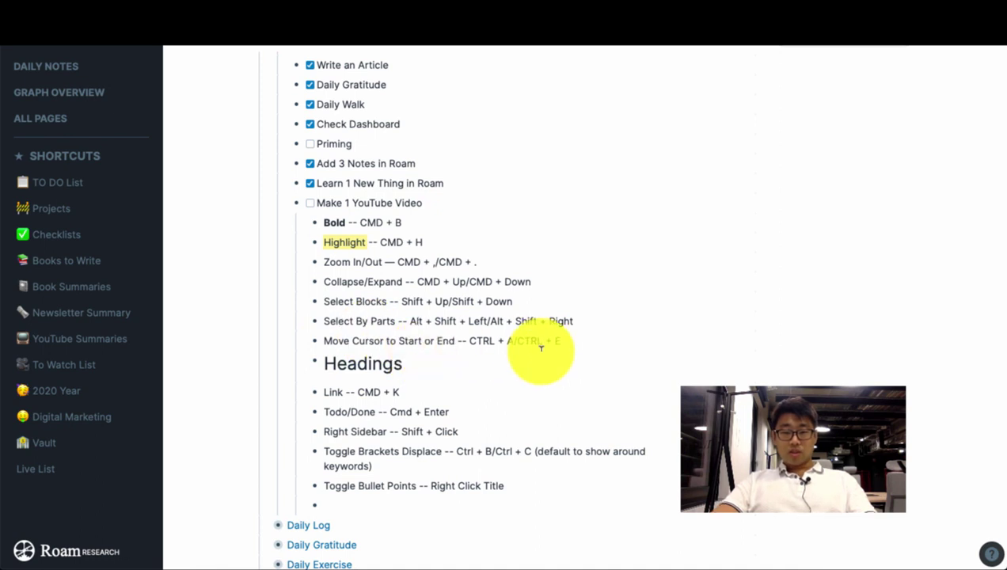
pyautogui.hotkey('alt', 'shift', 'Right')
pyautogui.hotkey('alt', 'shift', 'Left')
pyautogui.hotkey('alt', 'shift', 'Left')
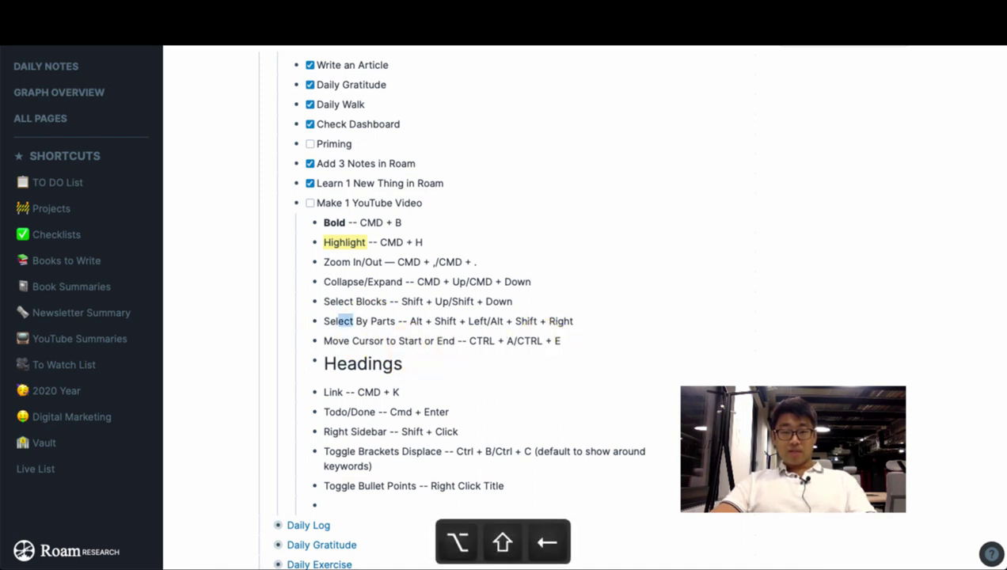
pyautogui.hotkey('alt', 'shift', 'Right')
pyautogui.hotkey('alt', 'shift', 'Left')
pyautogui.hotkey('alt', 'shift', 'Right')
pyautogui.hotkey('alt', 'shift', 'Right')
pyautogui.hotkey('alt', 'shift', 'Right')
pyautogui.hotkey('alt', 'shift', 'Right')
pyautogui.hotkey('alt', 'shift', 'Right')
pyautogui.hotkey('alt', 'shift', 'Right')
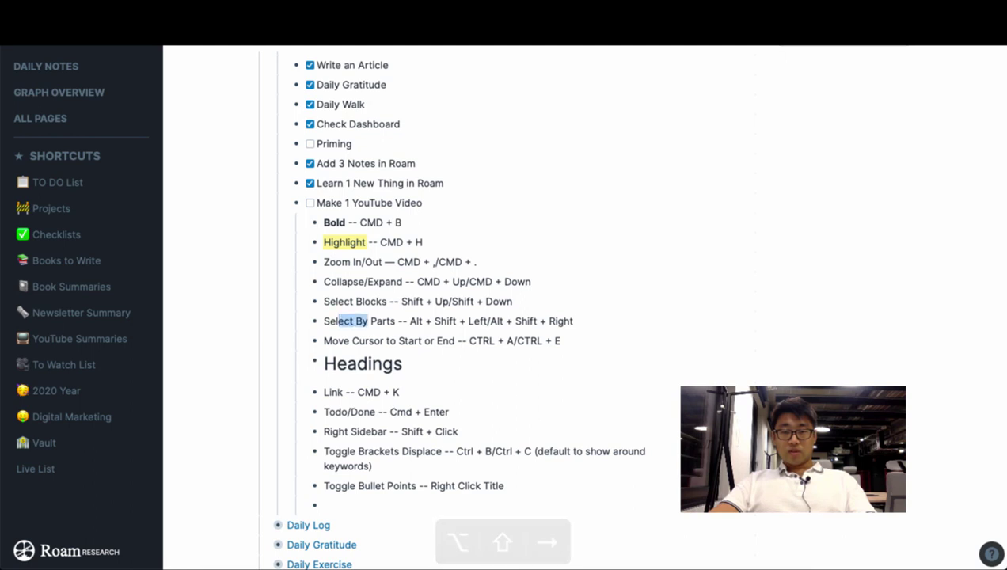
pyautogui.hotkey('alt', 'shift', 'Right')
pyautogui.hotkey('alt', 'shift', 'Right')
pyautogui.hotkey('alt', 'shift', 'Right')
pyautogui.hotkey('alt', 'shift', 'Right')
pyautogui.hotkey('alt', 'shift', 'Left')
pyautogui.hotkey('alt', 'shift', 'Left')
# Step: Move the cursor to the start of the Move Cursor to Start or End line, and turn the Headings line into normal text
pyautogui.click(399, 340)
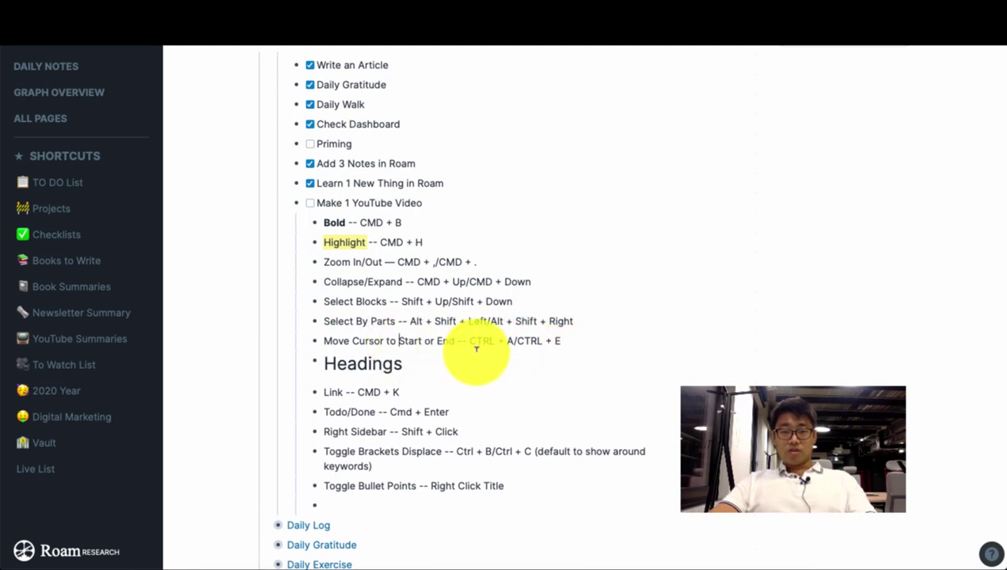
pyautogui.hotkey('ctrl', 'a')
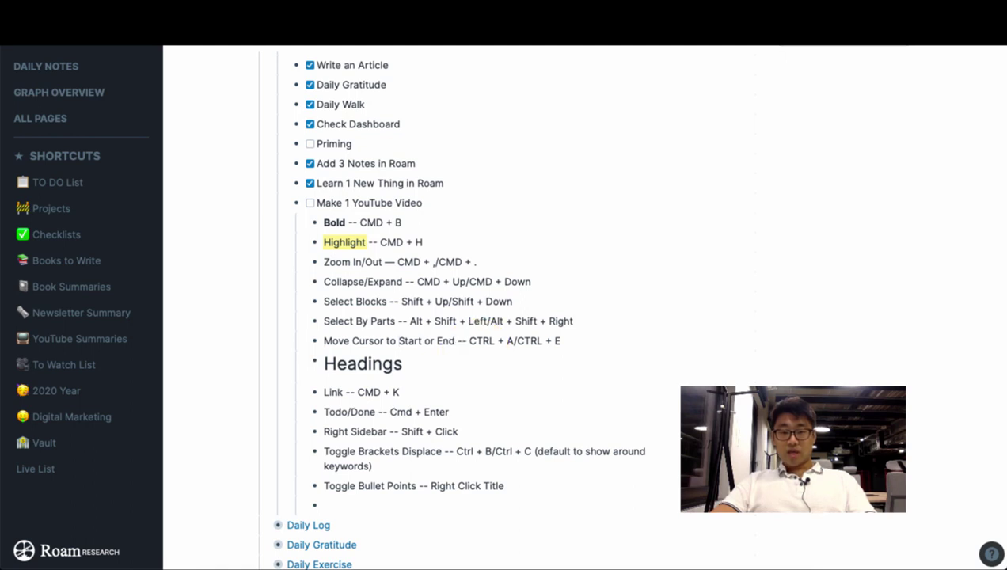
pyautogui.click(380, 363)
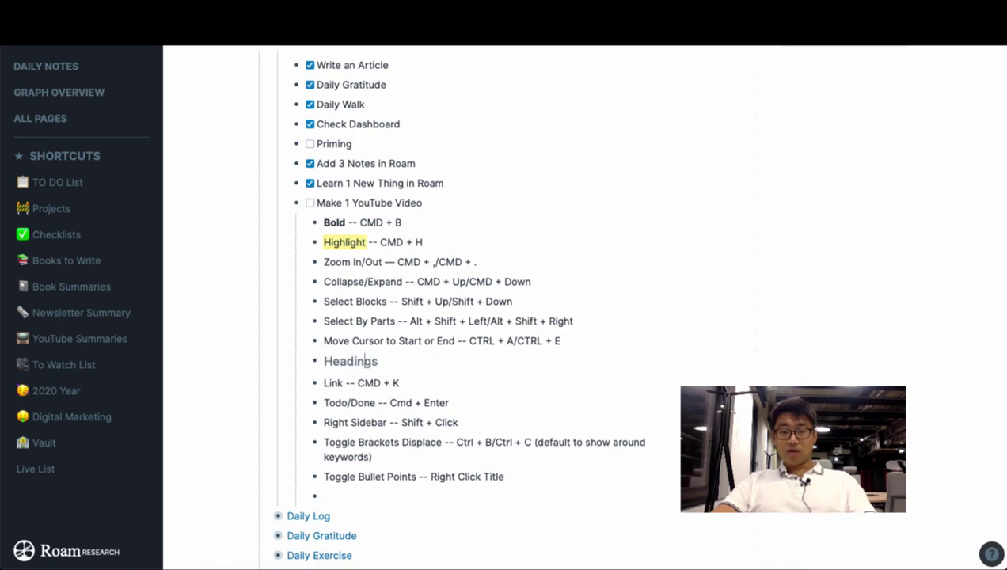
pyautogui.press('super+alt+0')
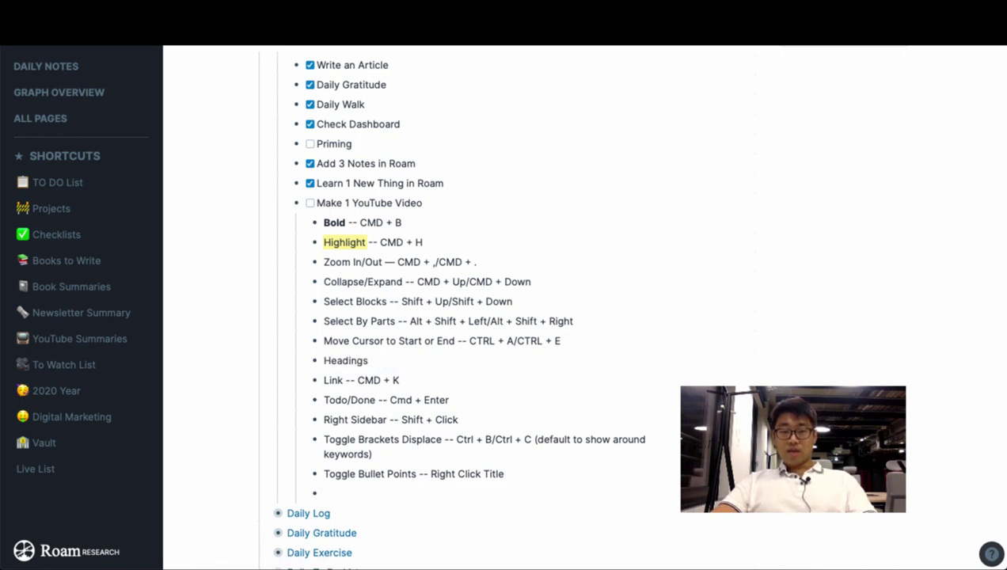
# Step: Link the word "Link" in the line below Headings to google.com
pyautogui.scroll(-2, 404, 400)
pyautogui.click(354, 294)
pyautogui.doubleClick(331, 296)
pyautogui.press('super+k')
pyautogui.write('google.com')
# Step: Turn the Todo/Done line into a to-do item and mark it as done
pyautogui.scroll(-1, 443, 345)
pyautogui.click(350, 291)
pyautogui.click(470, 293)
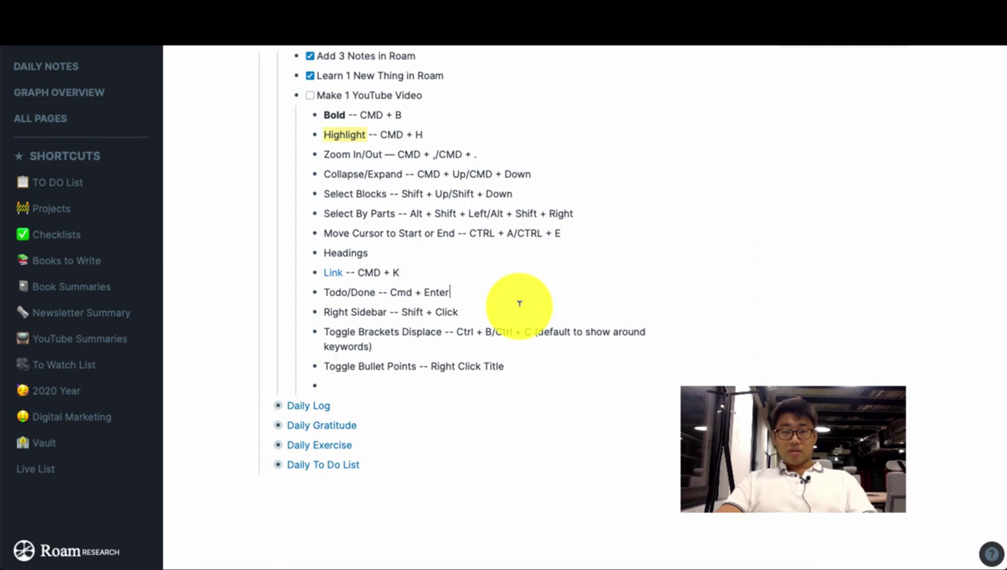
pyautogui.press('super+Return')
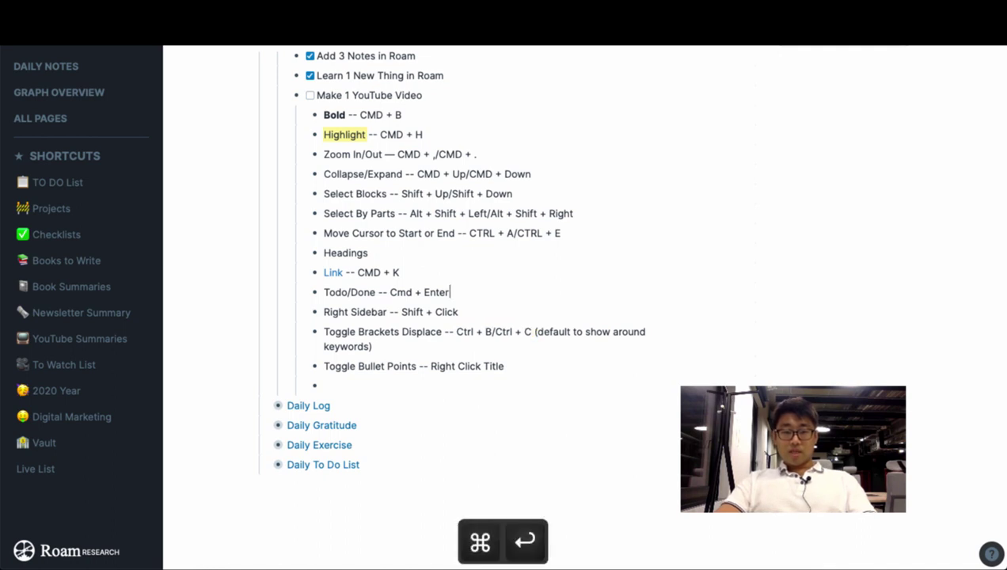
pyautogui.press('super+Return')
pyautogui.press('super+Return')
pyautogui.press('super+Return')
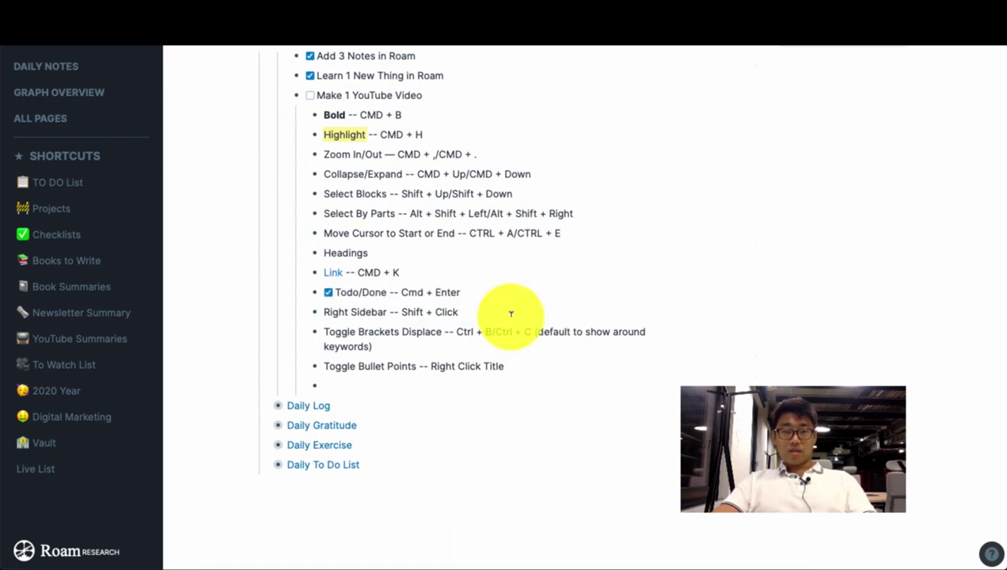
# Step: Open the Daily Routine and Daily To Do List pages in the right sidebar
pyautogui.scroll(-1, 507, 332)
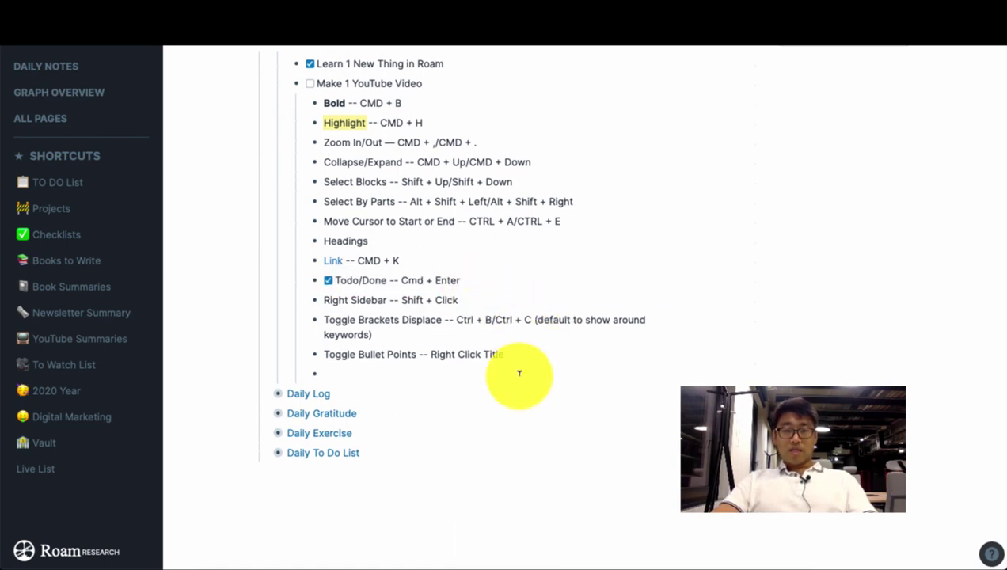
pyautogui.scroll(10, 519, 373)
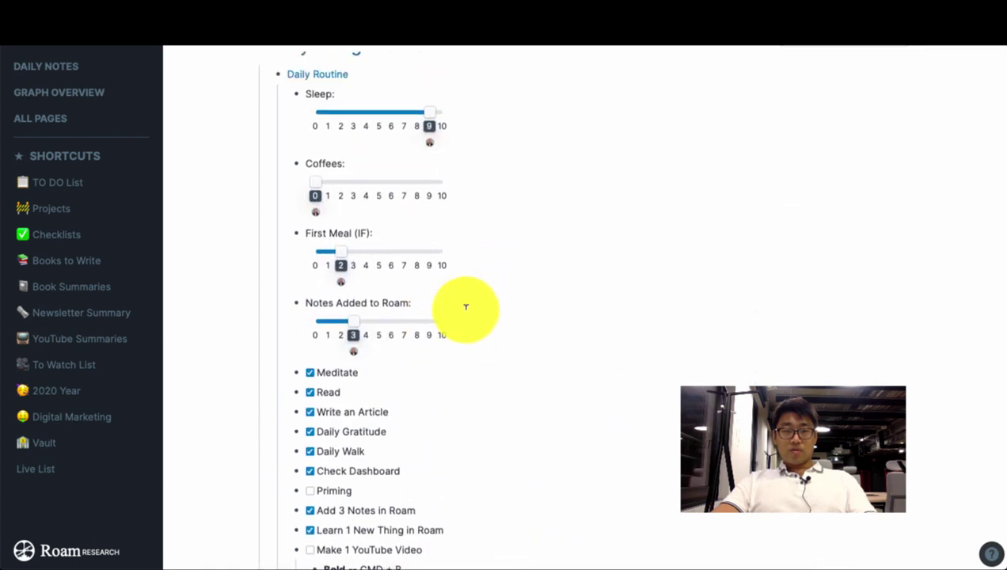
pyautogui.scroll(1, 465, 307)
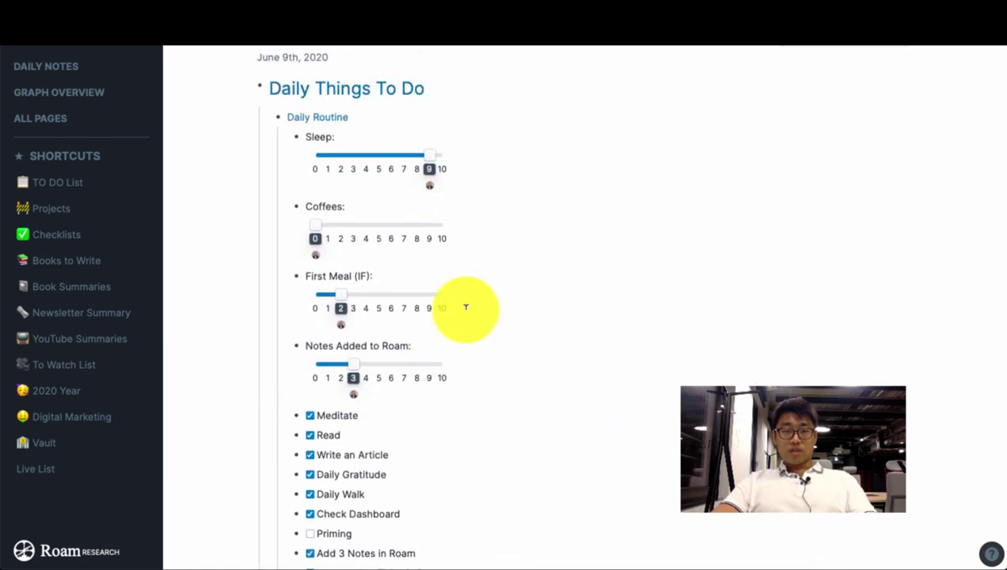
pyautogui.keyDown('shift'); pyautogui.click(328, 131); pyautogui.keyUp('shift')
pyautogui.click(745, 163)
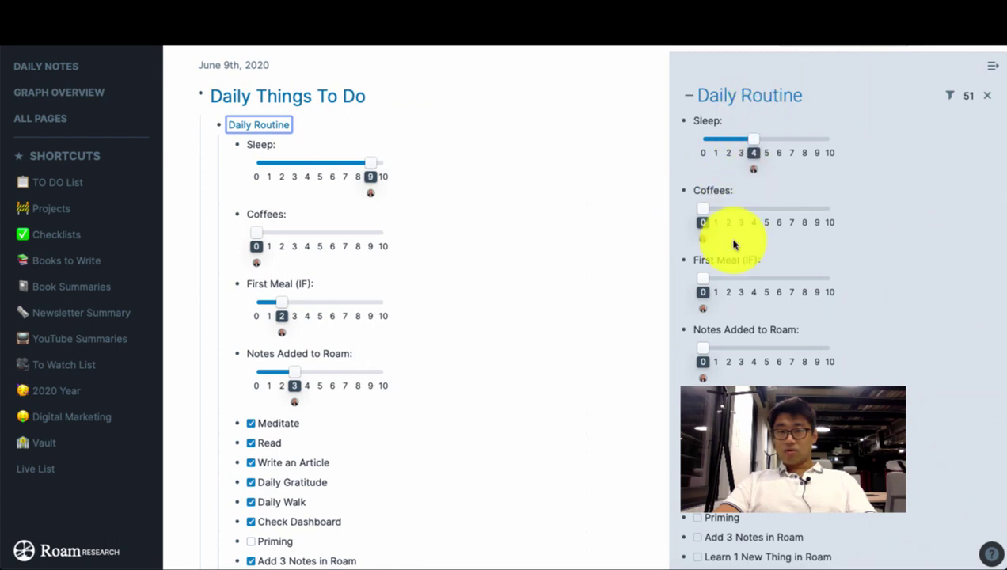
pyautogui.scroll(-6, 354, 372)
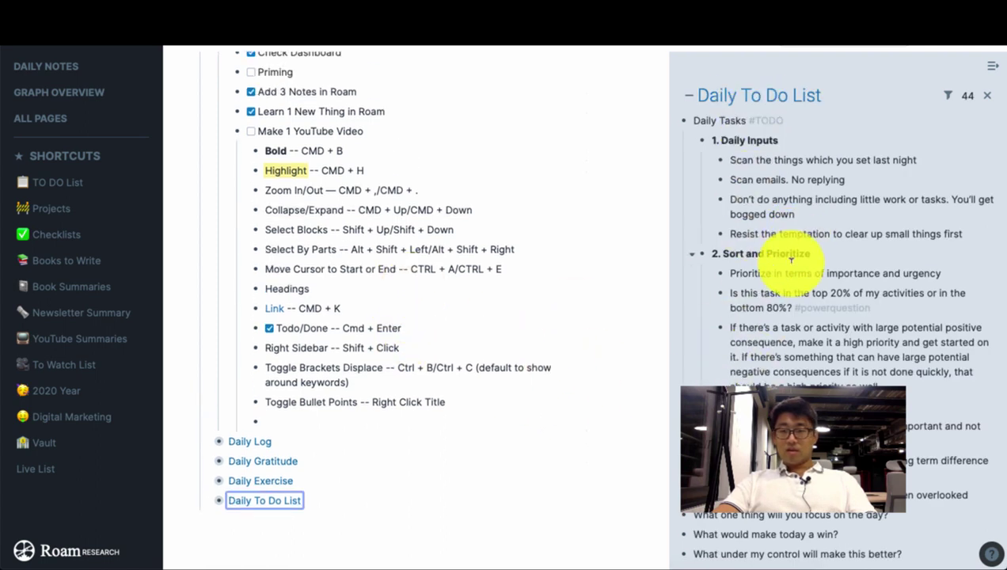
# Step: Toggle on the double square brackets around the page links in the daily note
pyautogui.click(352, 383)
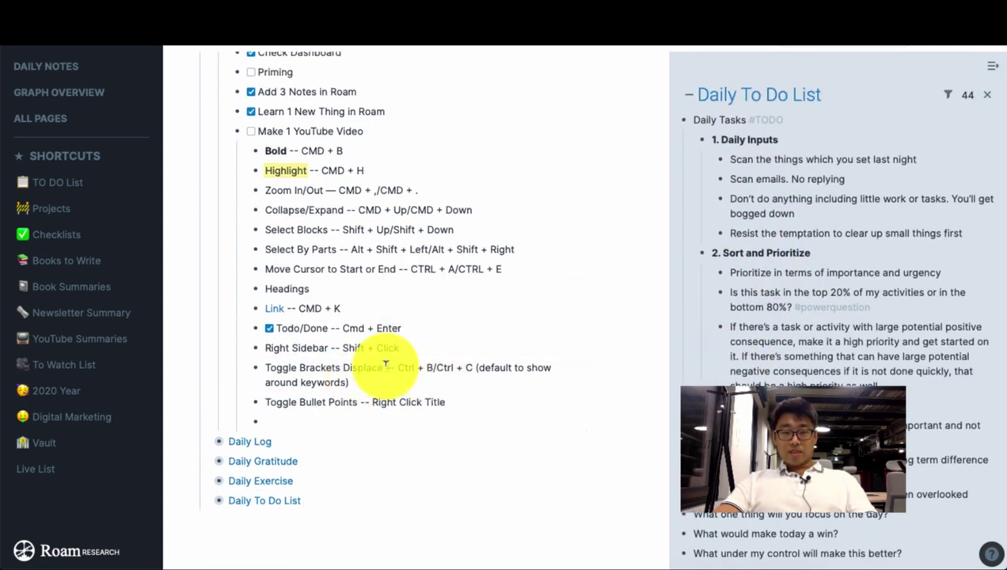
pyautogui.click(267, 368)
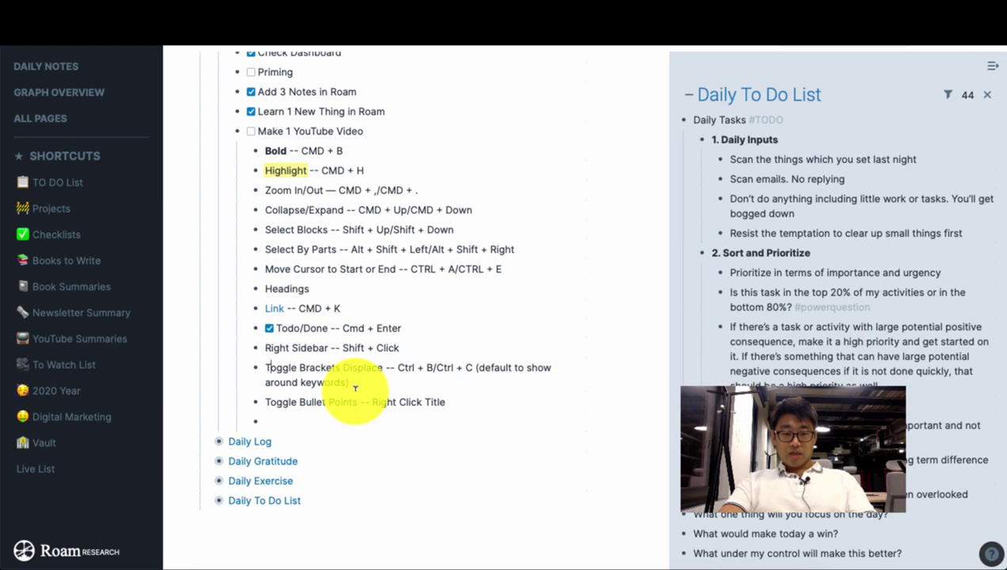
pyautogui.hotkey('ctrl', 'c')
pyautogui.hotkey('ctrl', 'b')
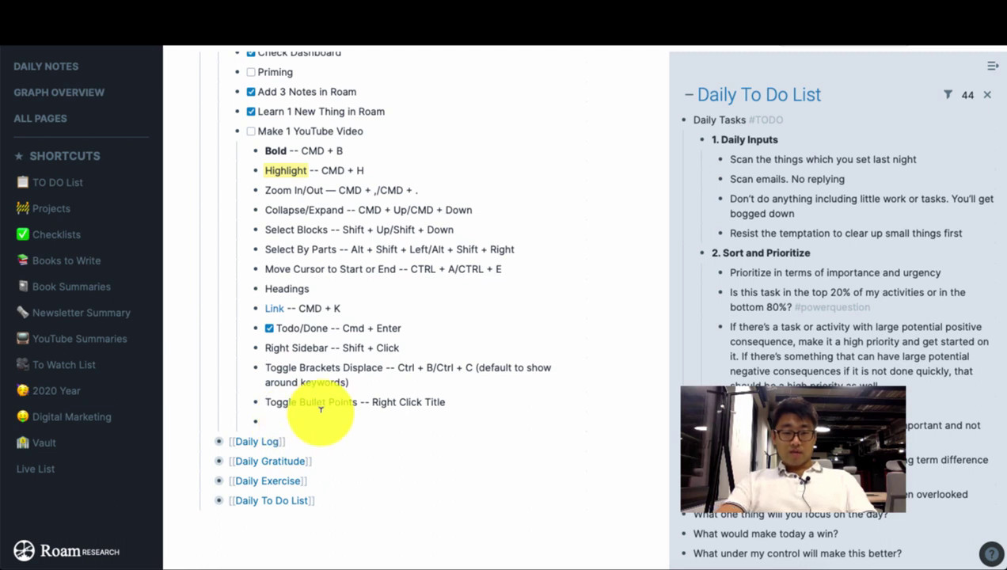
# Step: Toggle off the double square brackets around the page links in the daily note
pyautogui.click(265, 367)
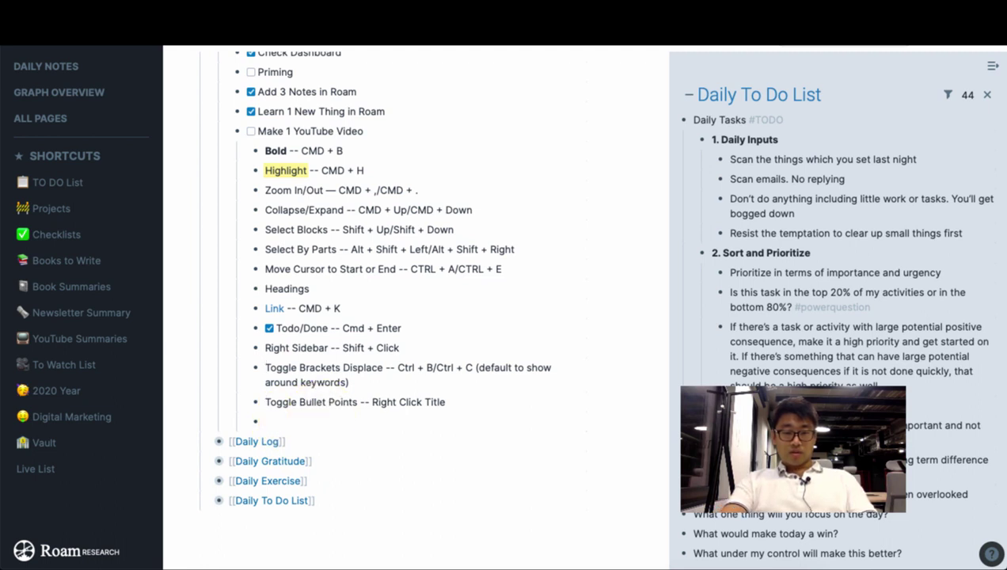
pyautogui.hotkey('ctrl', 'c')
pyautogui.hotkey('ctrl', 'b')
pyautogui.click(326, 401)
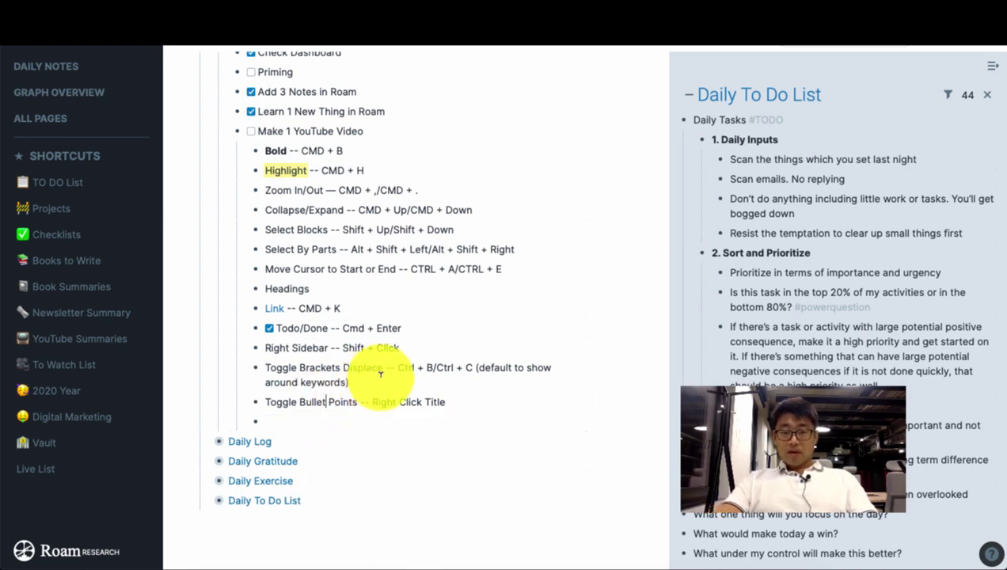
pyautogui.click(443, 402)
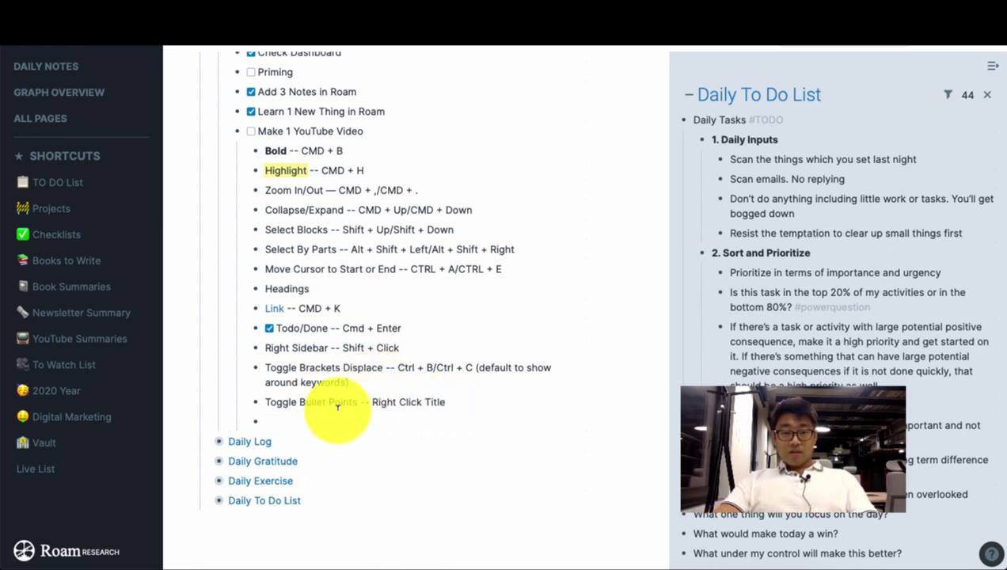
# Step: Examine the block options available for the Make 1 YouTube Video bullet, then close them without choosing any
pyautogui.scroll(1, 300, 372)
pyautogui.scroll(-1, 262, 396)
pyautogui.scroll(2, 269, 364)
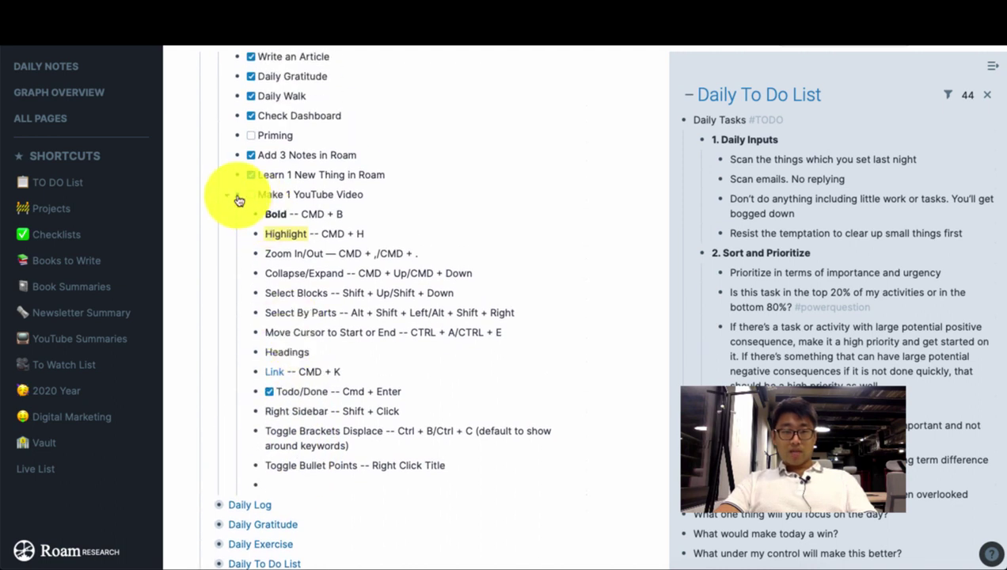
pyautogui.rightClick(238, 199)
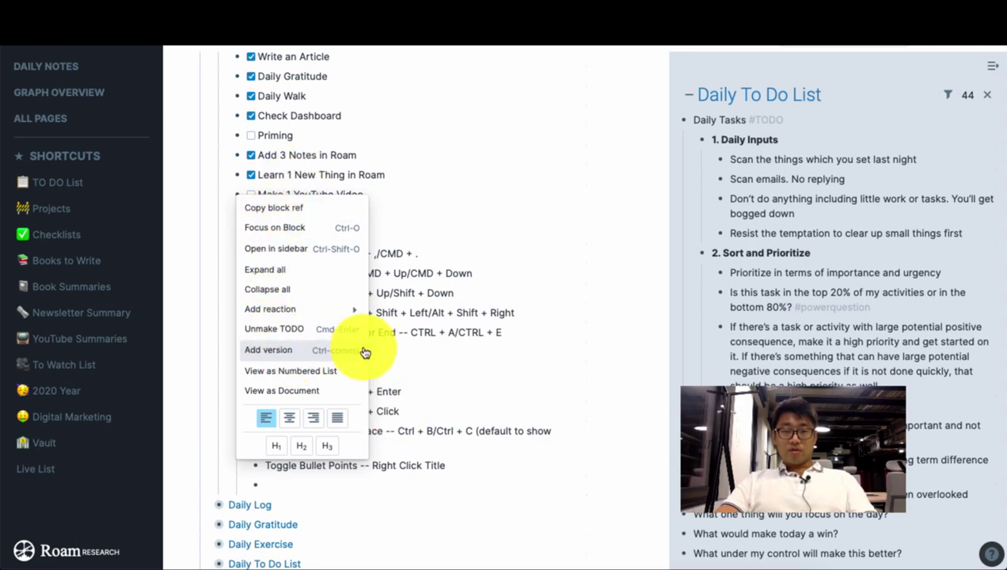
pyautogui.click(424, 226)
pyautogui.scroll(-1, 400, 340)
pyautogui.scroll(1, 427, 345)
pyautogui.scroll(-1, 372, 396)
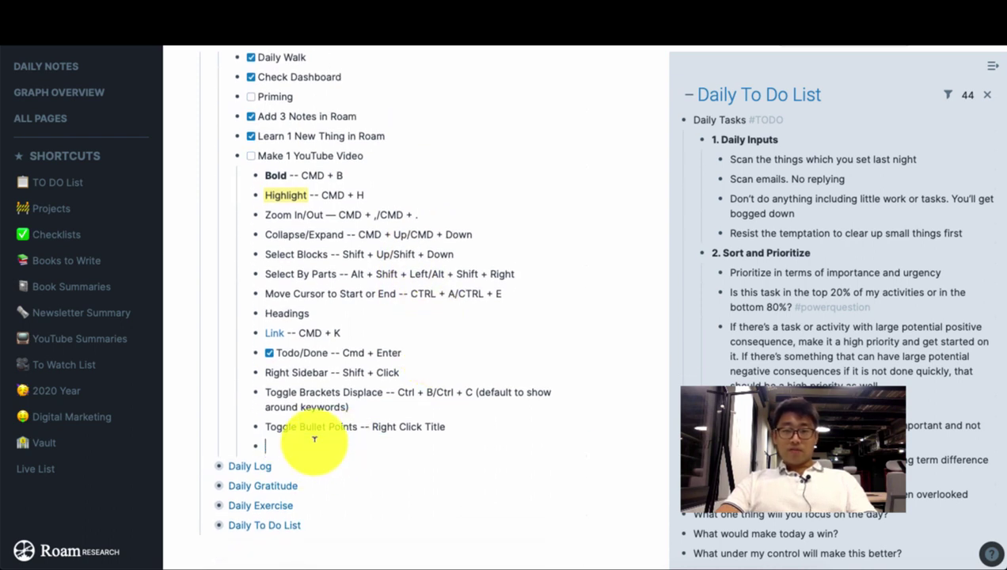
# Step: Open the Help reference and look through its list of keyboard shortcuts and markdown formatting
pyautogui.click(991, 553)
pyautogui.scroll(-10, 855, 516)
pyautogui.scroll(-5, 855, 516)
pyautogui.scroll(3, 839, 524)
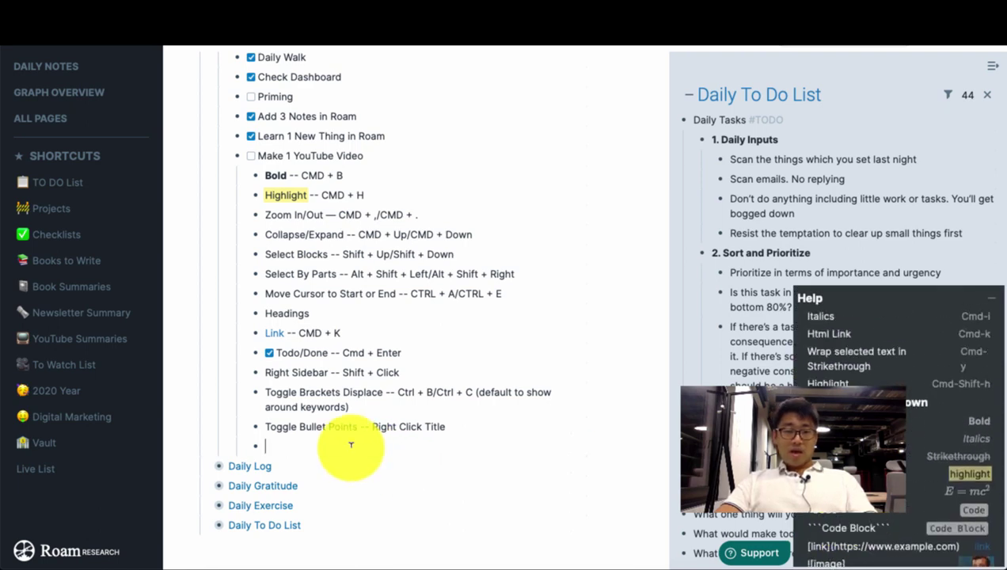
# Step: Bring up the slash commands on the empty bullet below Toggle Bullet Points and look through the full list
pyautogui.write('/')
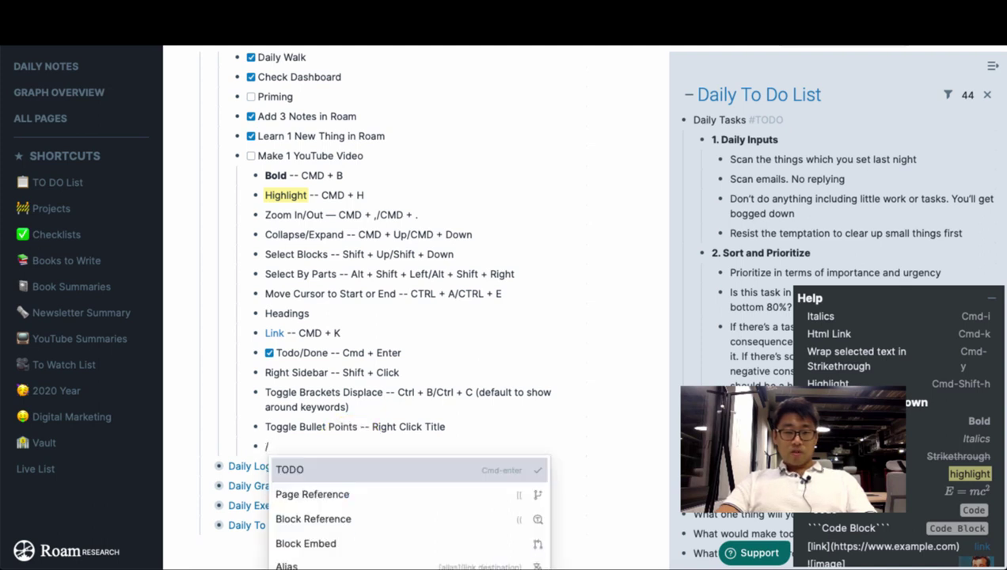
pyautogui.scroll(-2, 459, 412)
pyautogui.scroll(-3, 371, 472)
pyautogui.scroll(3, 371, 475)
pyautogui.scroll(-5, 353, 482)
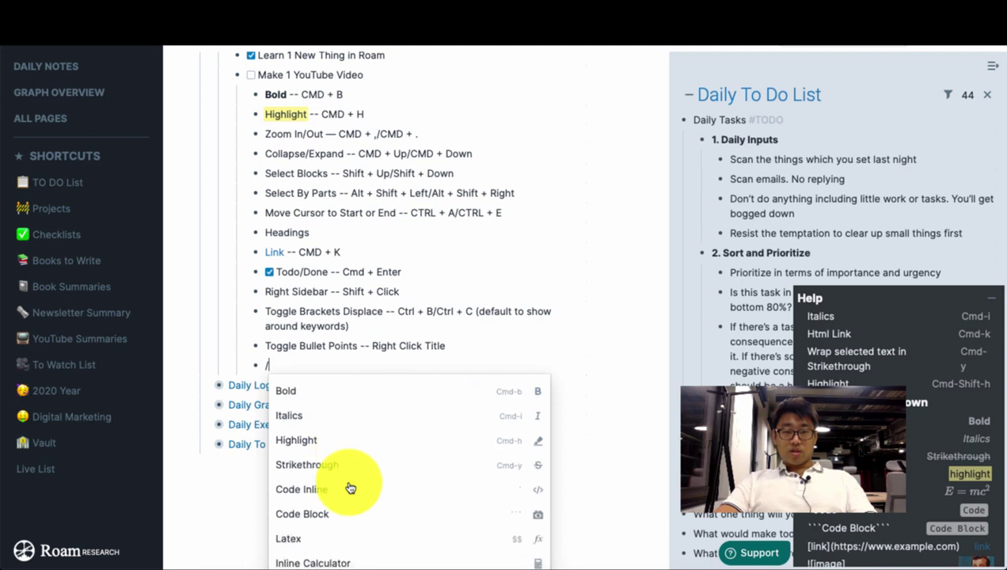
pyautogui.scroll(-6, 351, 487)
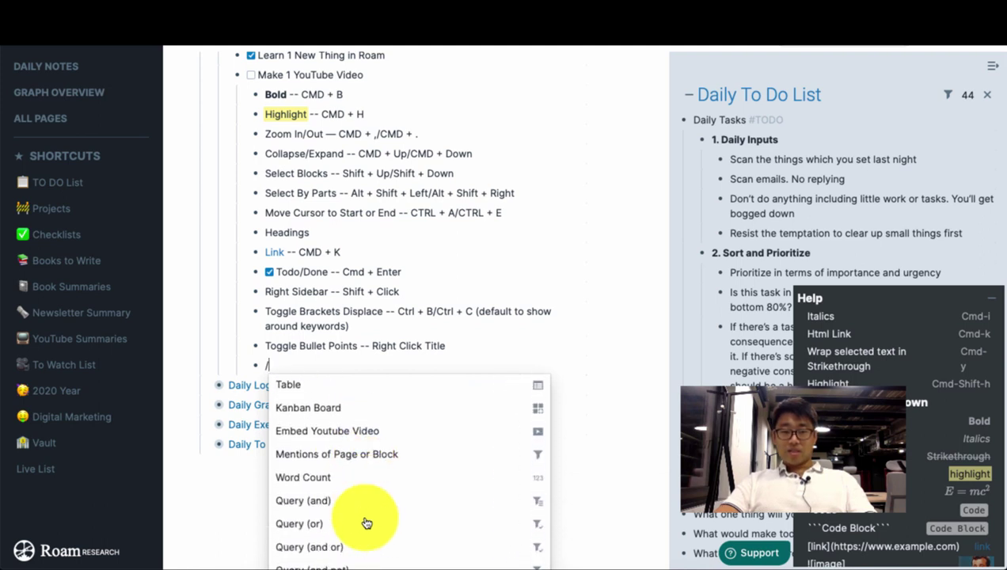
pyautogui.scroll(2, 416, 503)
pyautogui.scroll(-3, 356, 394)
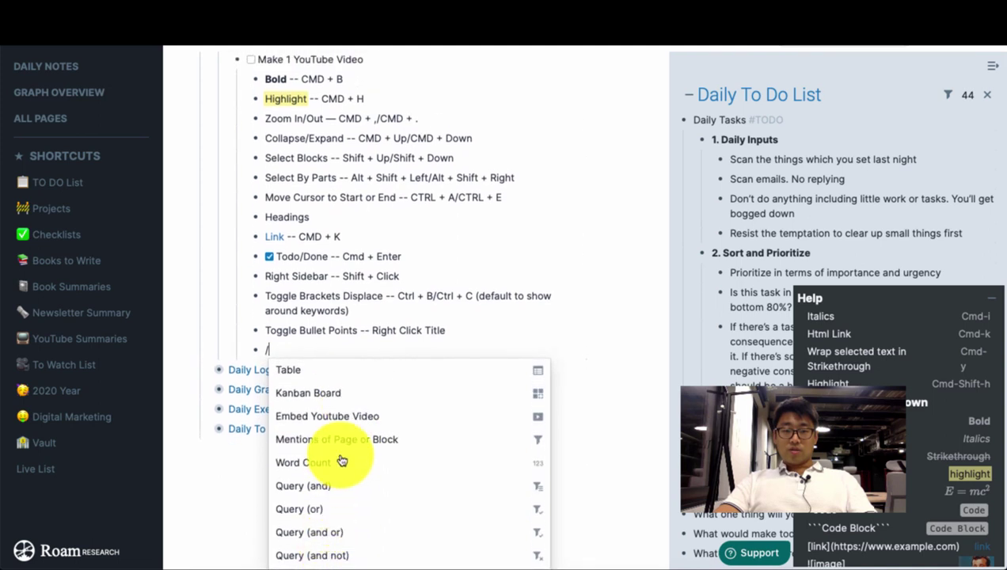
pyautogui.scroll(3, 342, 459)
pyautogui.scroll(6, 354, 423)
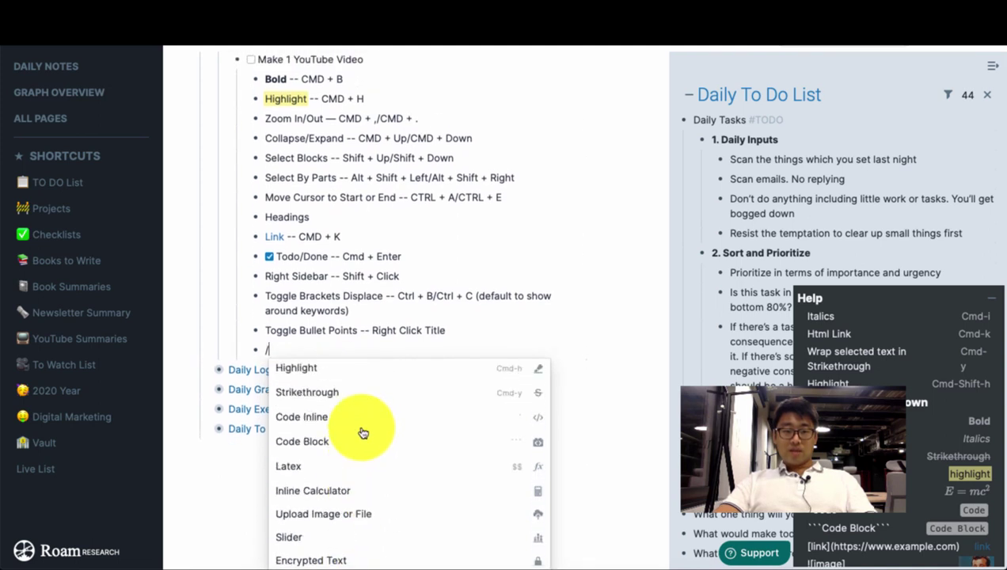
pyautogui.scroll(4, 362, 432)
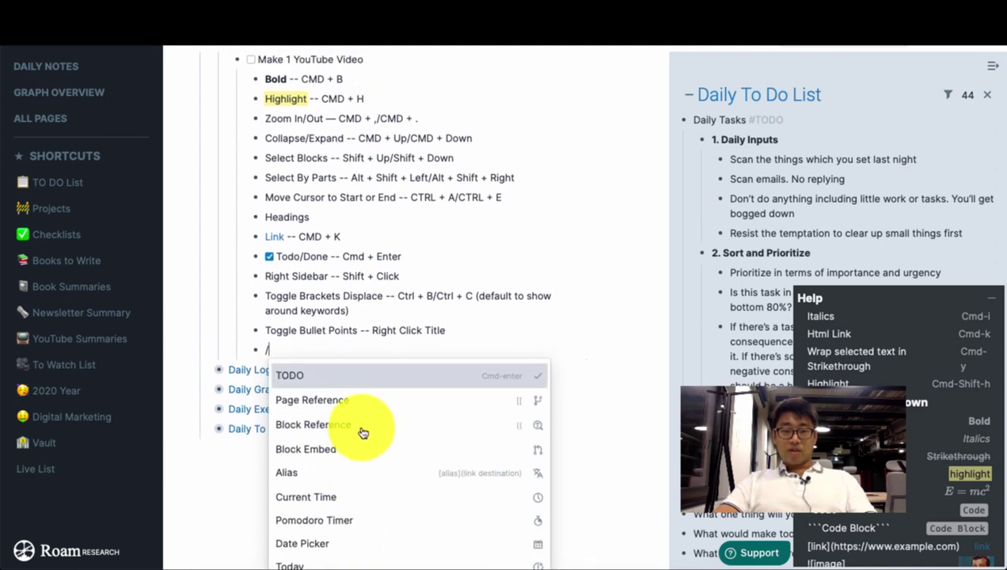